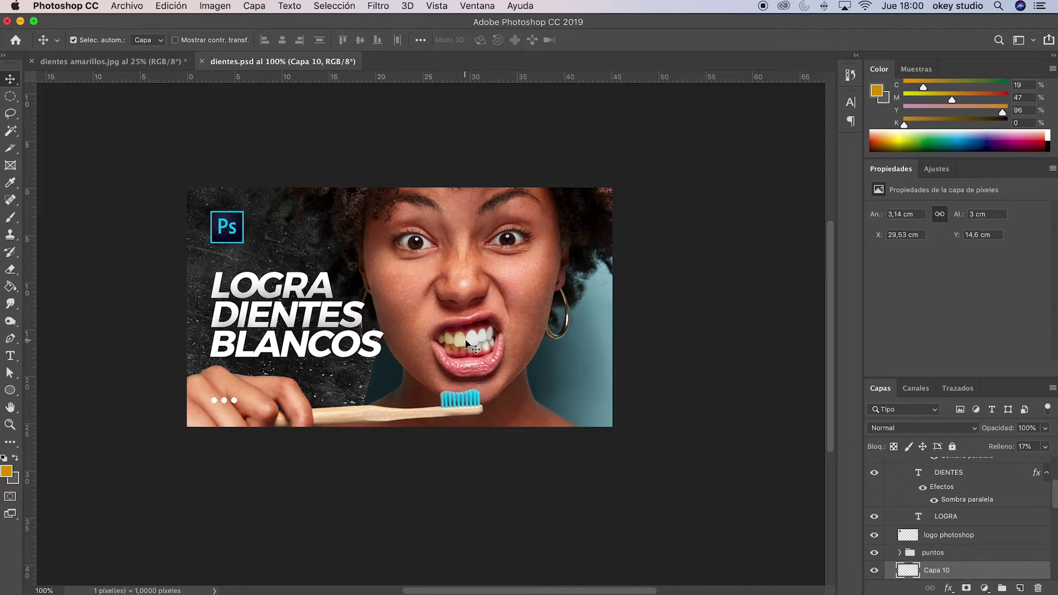
Switch to the 'dientes amarillos.jpg' portrait document
{"action": "left_click", "coordinate": [102, 62]}
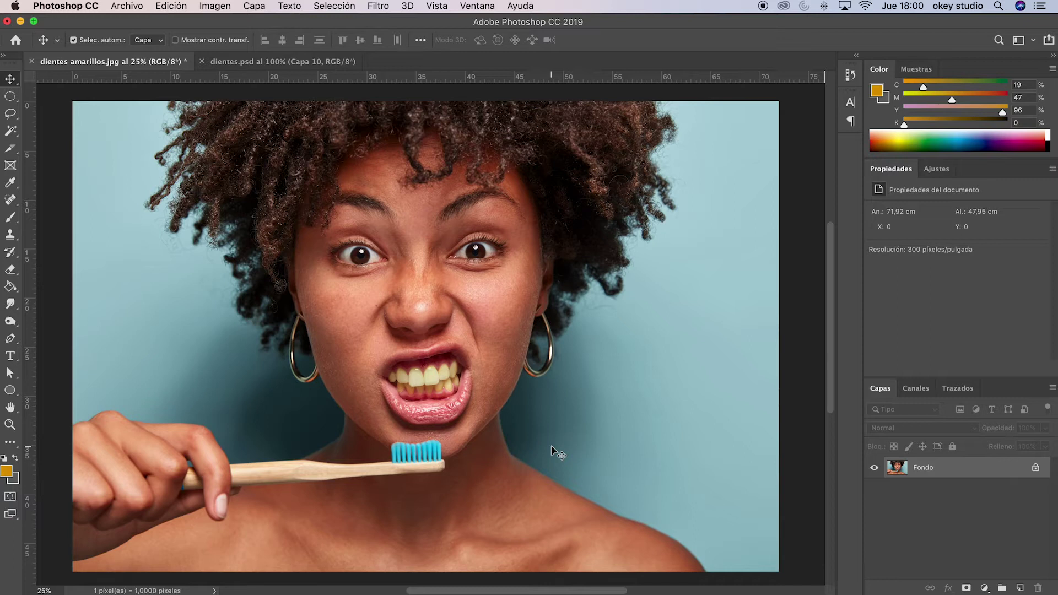
{"action": "left_click", "coordinate": [10, 235]}
Enter Quick Mask mode with a hard round 'Circular definido' brush sized 100 px
{"action": "left_click", "coordinate": [10, 497]}
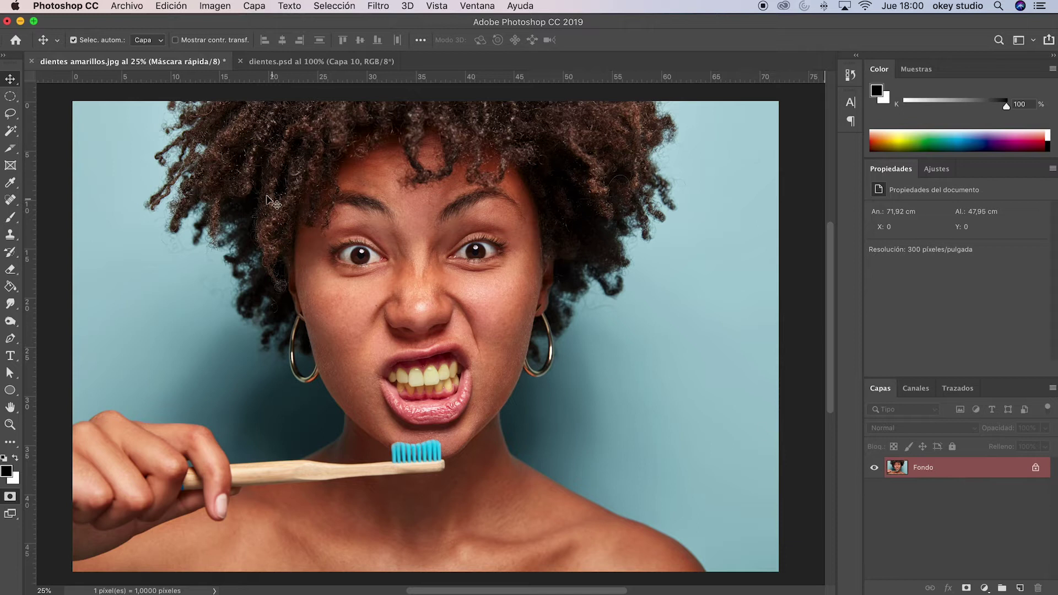
{"action": "left_click", "coordinate": [11, 219]}
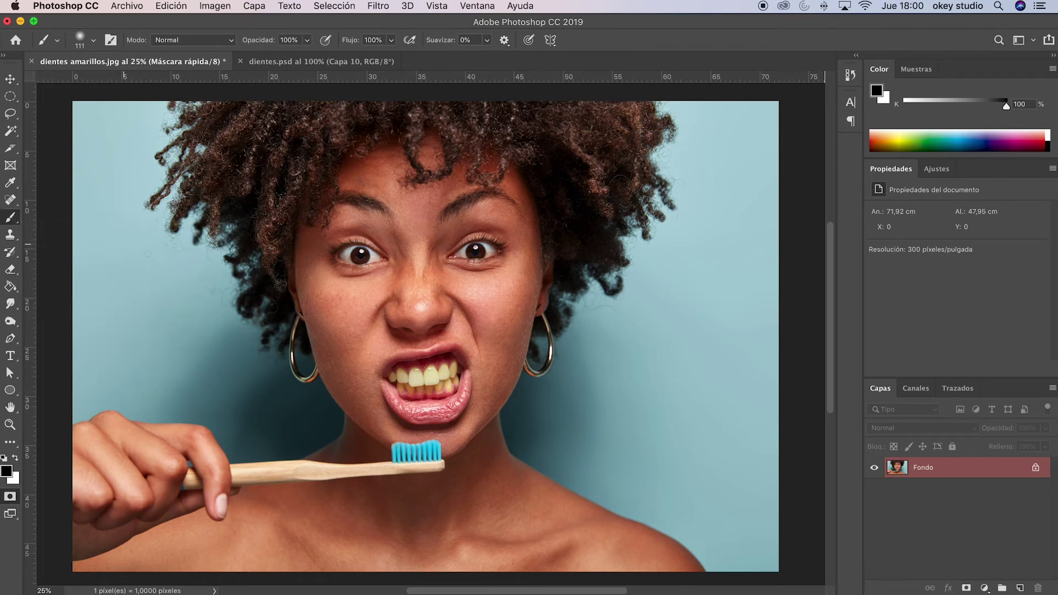
{"action": "right_click", "coordinate": [330, 289]}
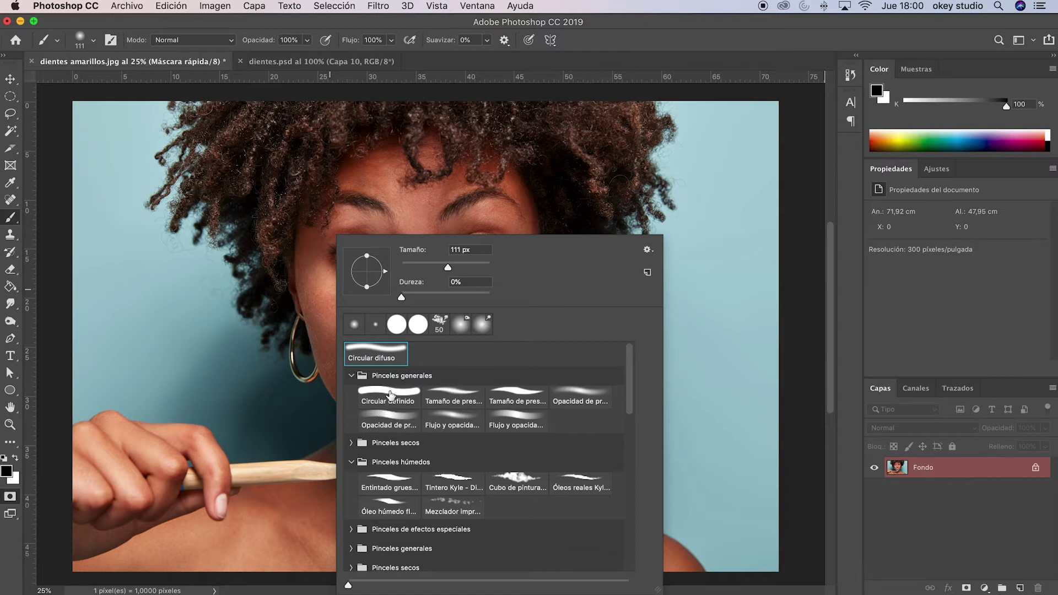
{"action": "left_click", "coordinate": [389, 395]}
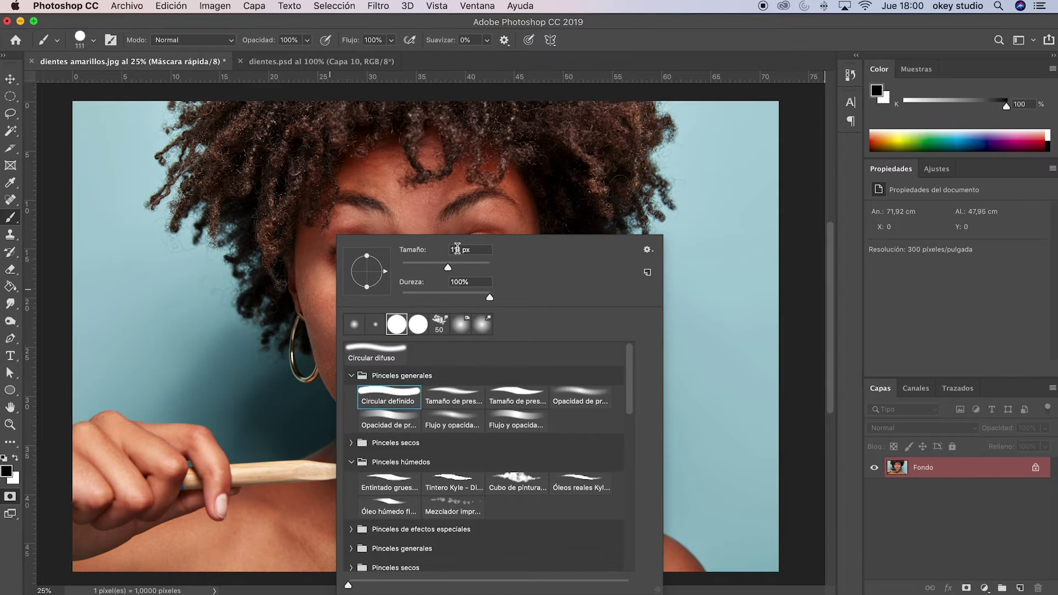
{"action": "double_click", "coordinate": [461, 250]}
{"action": "type", "text": "100"}
{"action": "key", "text": "Return"}
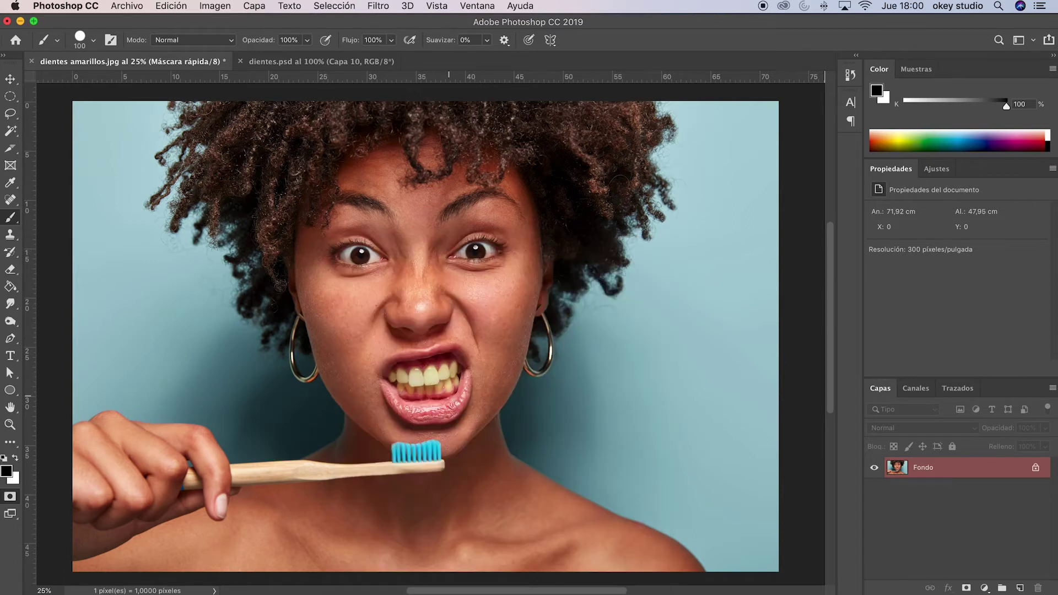
{"action": "left_click", "coordinate": [10, 424]}
Zoom to 200% on the teeth and return to the Brush tool
{"action": "left_click_drag", "start_coordinate": [440, 390], "coordinate": [414, 390]}
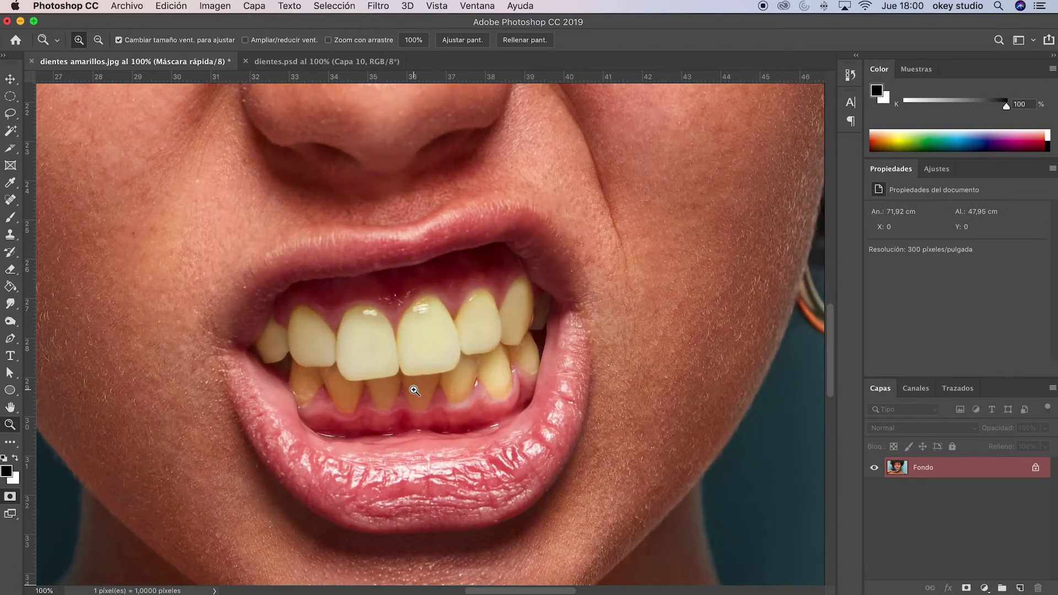
{"action": "left_click", "coordinate": [415, 391]}
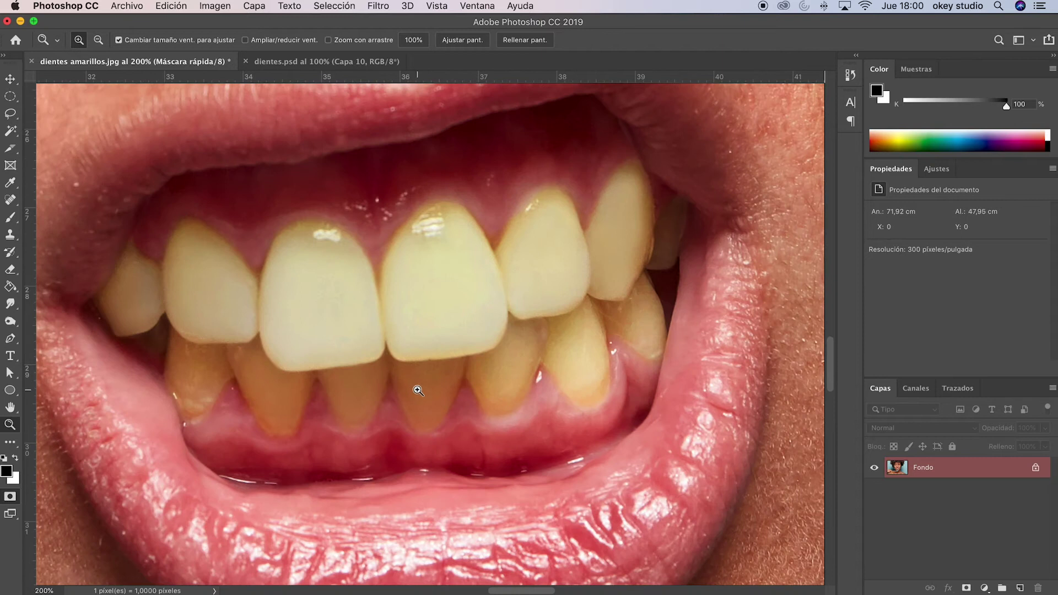
{"action": "left_click", "coordinate": [15, 220]}
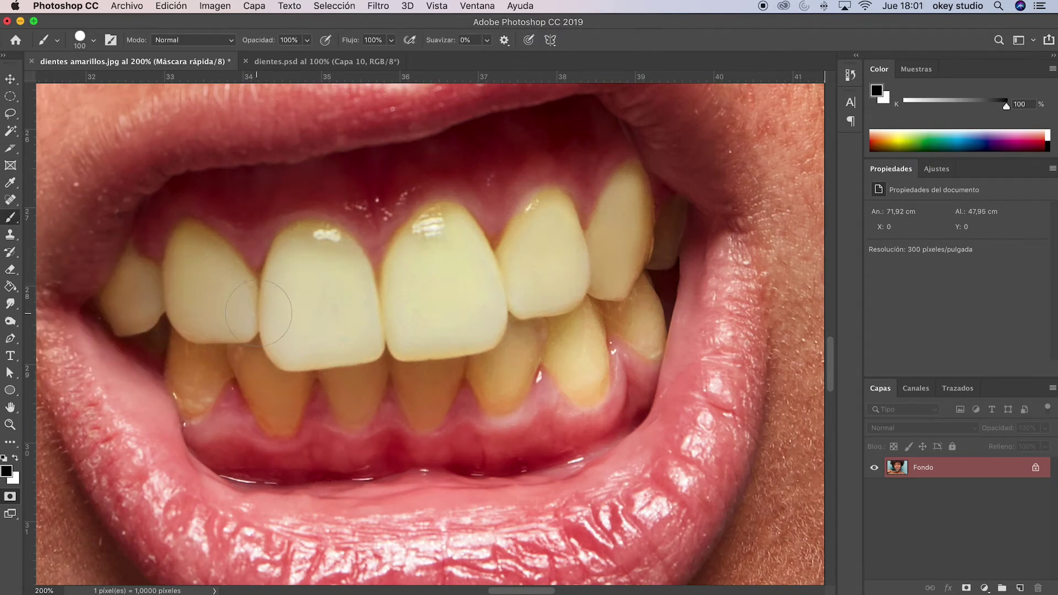
Paint the mask over all upper and lower teeth, shrinking the brush to 60 px and smaller for edges
{"action": "mouse_move", "coordinate": [310, 345]}
{"action": "left_mouse_down"}
{"action": "mouse_move", "coordinate": [309, 252]}
{"action": "mouse_move", "coordinate": [343, 347]}
{"action": "mouse_move", "coordinate": [450, 239]}
{"action": "mouse_move", "coordinate": [473, 311]}
{"action": "mouse_move", "coordinate": [496, 317]}
{"action": "mouse_move", "coordinate": [453, 244]}
{"action": "mouse_move", "coordinate": [429, 245]}
{"action": "left_mouse_up"}
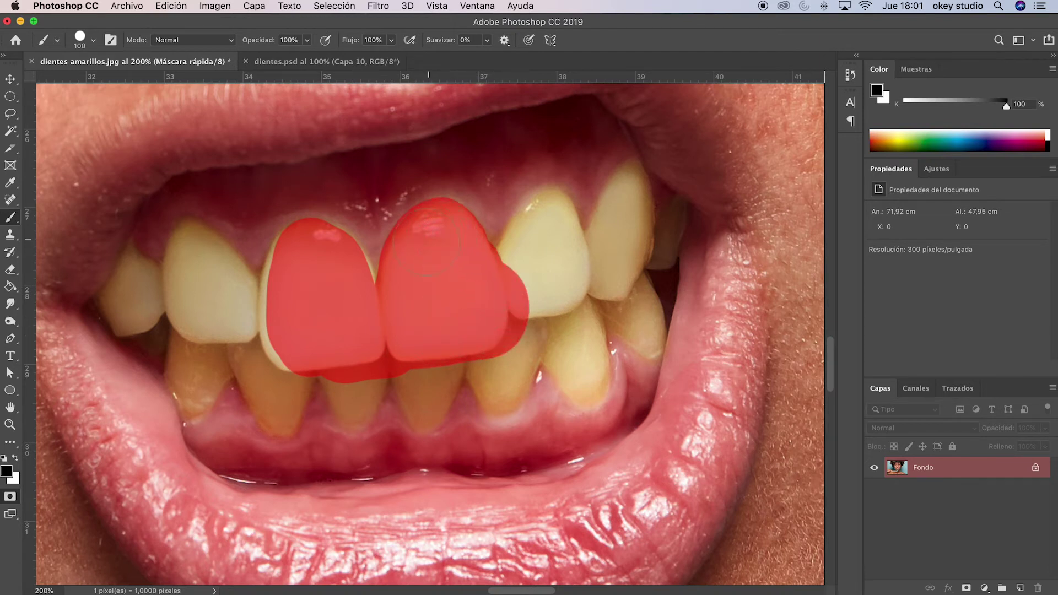
{"action": "right_click", "coordinate": [425, 303]}
{"action": "left_click_drag", "start_coordinate": [541, 266], "coordinate": [524, 269]}
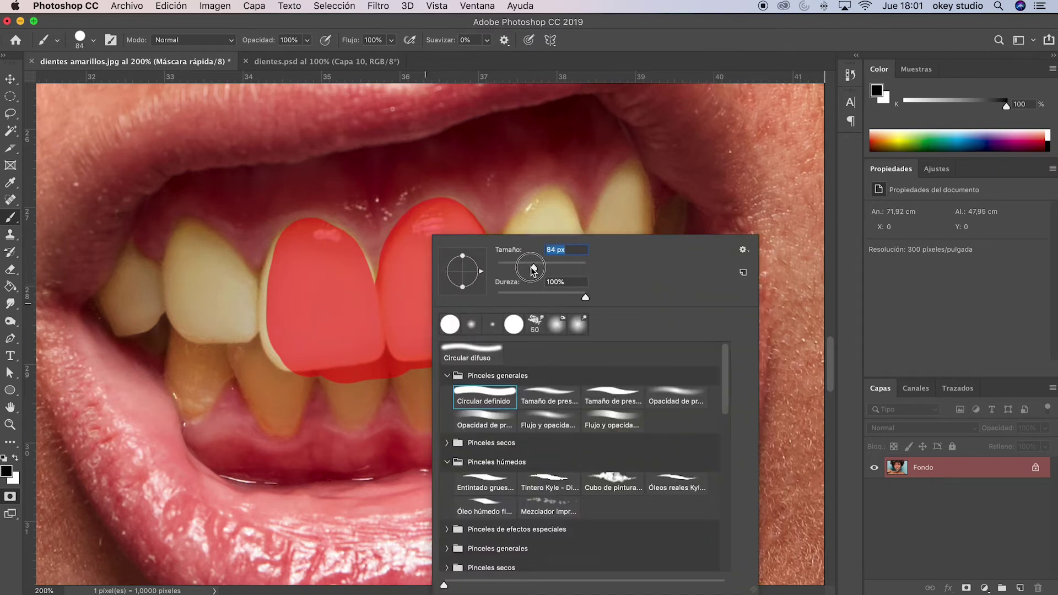
{"action": "left_click", "coordinate": [253, 296]}
{"action": "mouse_move", "coordinate": [259, 336]}
{"action": "left_mouse_down"}
{"action": "mouse_move", "coordinate": [284, 255]}
{"action": "mouse_move", "coordinate": [307, 224]}
{"action": "mouse_move", "coordinate": [331, 248]}
{"action": "mouse_move", "coordinate": [356, 289]}
{"action": "mouse_move", "coordinate": [330, 248]}
{"action": "mouse_move", "coordinate": [290, 292]}
{"action": "mouse_move", "coordinate": [265, 354]}
{"action": "mouse_move", "coordinate": [188, 248]}
{"action": "left_mouse_up"}
{"action": "left_click_drag", "start_coordinate": [545, 221], "coordinate": [514, 353]}
{"action": "key", "text": "["}
{"action": "key", "text": "["}
{"action": "key", "text": "["}
{"action": "mouse_move", "coordinate": [122, 309]}
{"action": "left_mouse_down"}
{"action": "mouse_move", "coordinate": [135, 253]}
{"action": "mouse_move", "coordinate": [182, 418]}
{"action": "mouse_move", "coordinate": [255, 396]}
{"action": "mouse_move", "coordinate": [447, 401]}
{"action": "mouse_move", "coordinate": [679, 204]}
{"action": "mouse_move", "coordinate": [634, 292]}
{"action": "mouse_move", "coordinate": [633, 335]}
{"action": "mouse_move", "coordinate": [442, 335]}
{"action": "left_mouse_up"}
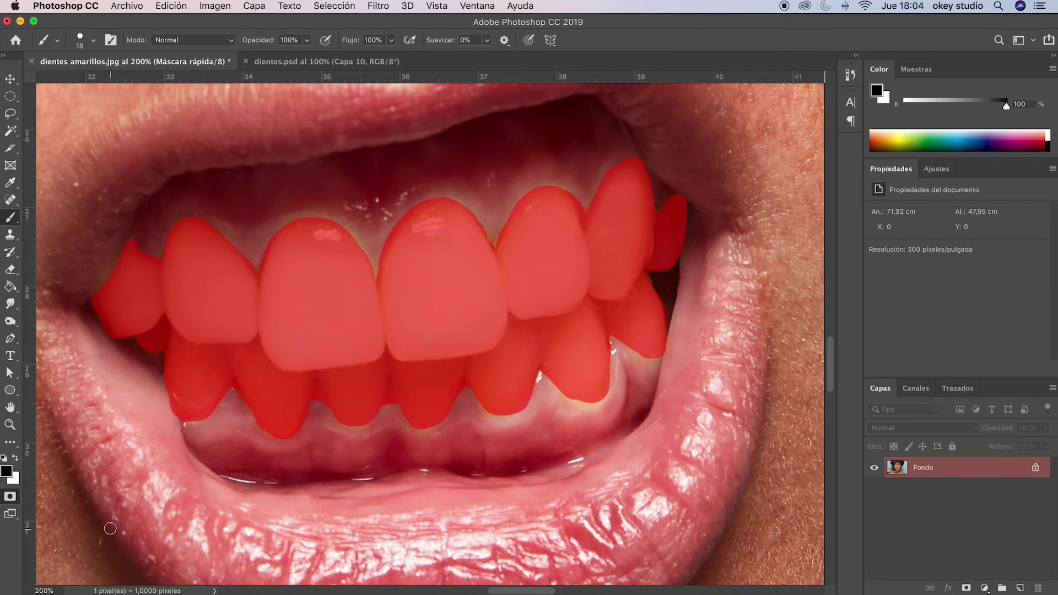
Exit Quick Mask and invert the selection so only the teeth are selected
{"action": "left_click", "coordinate": [10, 497]}
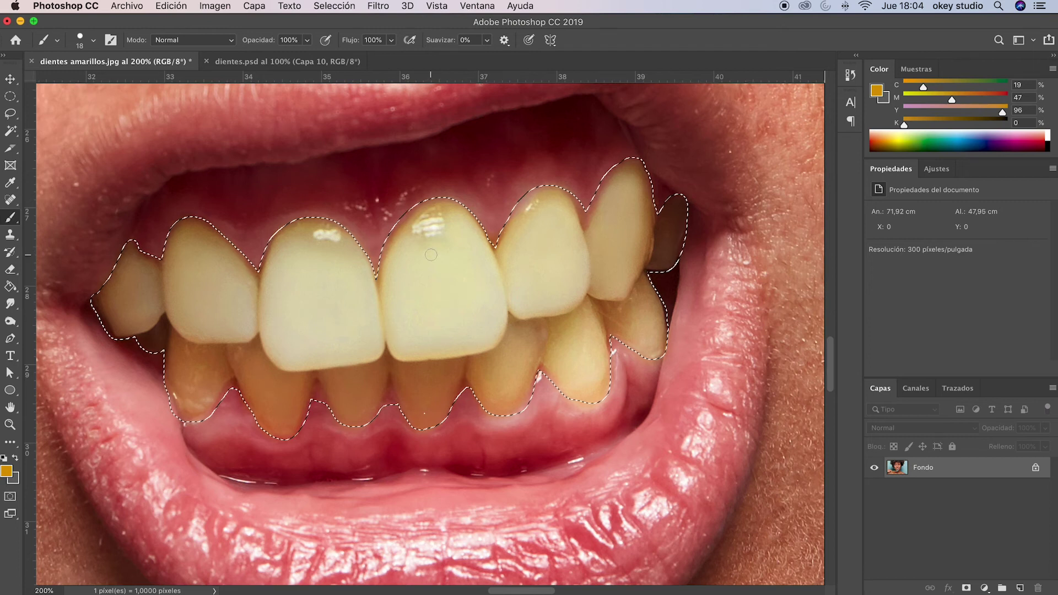
{"action": "left_click", "coordinate": [335, 6]}
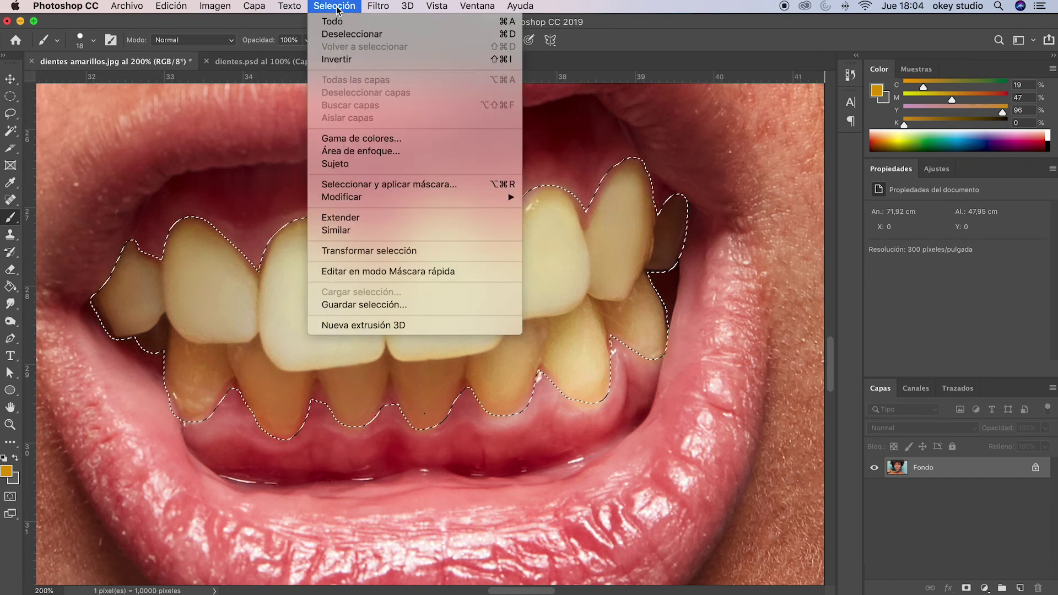
{"action": "left_click", "coordinate": [335, 61]}
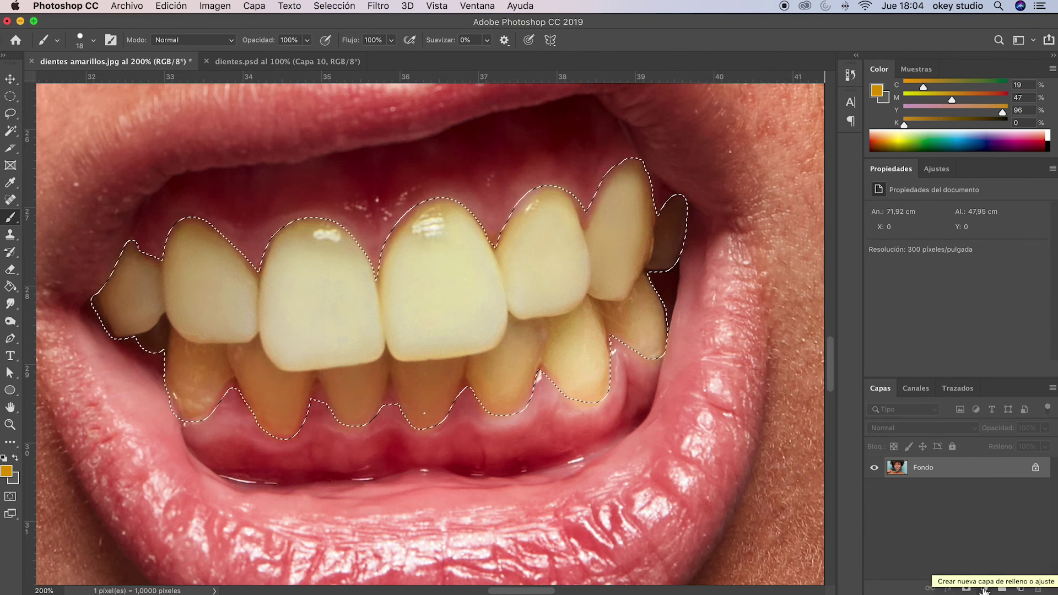
{"action": "left_click", "coordinate": [984, 588]}
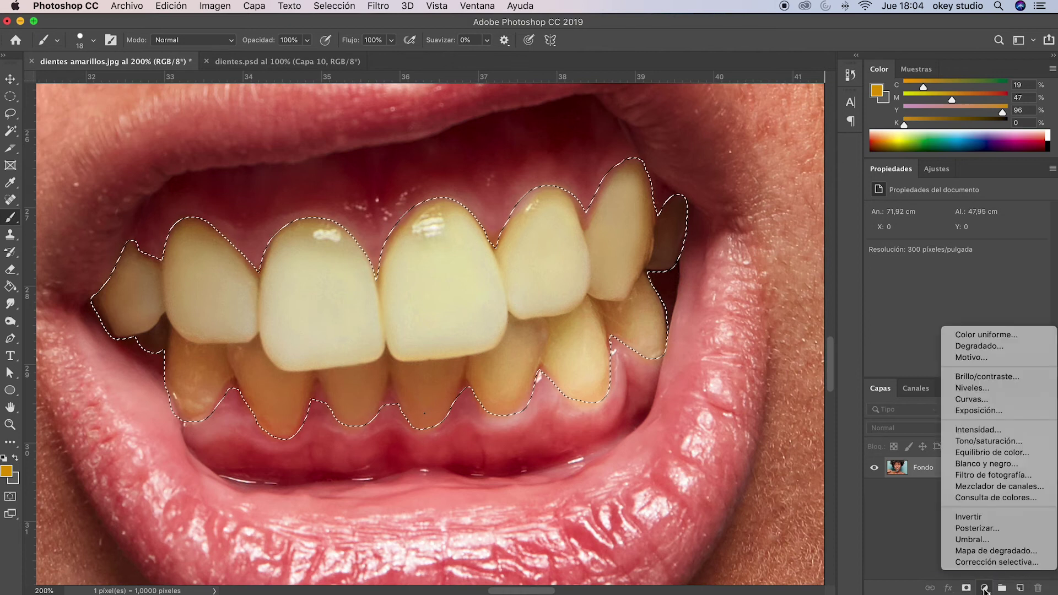
Add a Tono/saturación layer on Amarillos with Saturación -100 and Luminosidad +100, then fit the view
{"action": "left_click", "coordinate": [984, 442]}
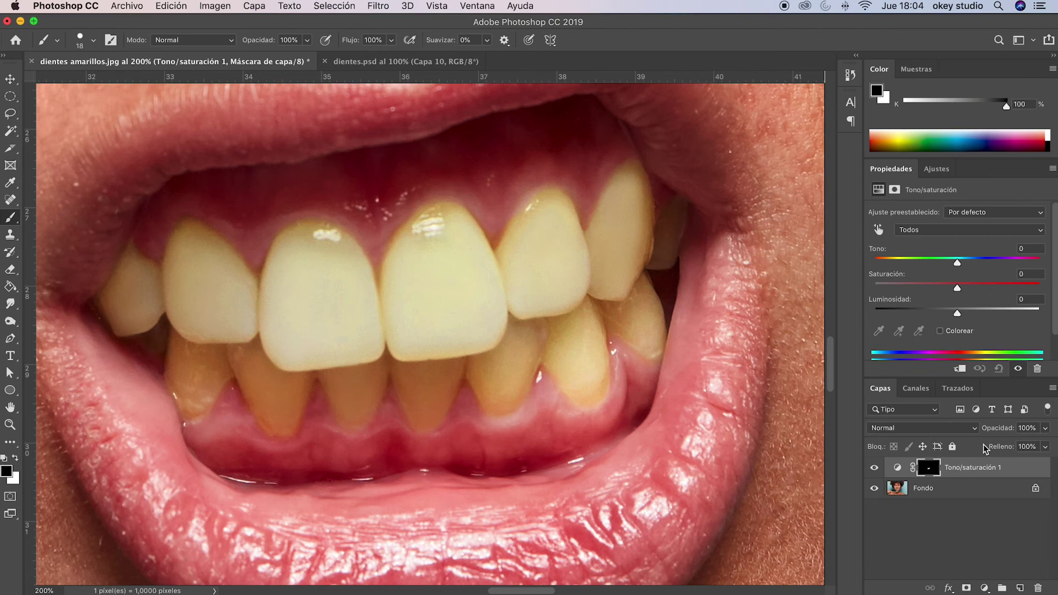
{"action": "left_click", "coordinate": [938, 232]}
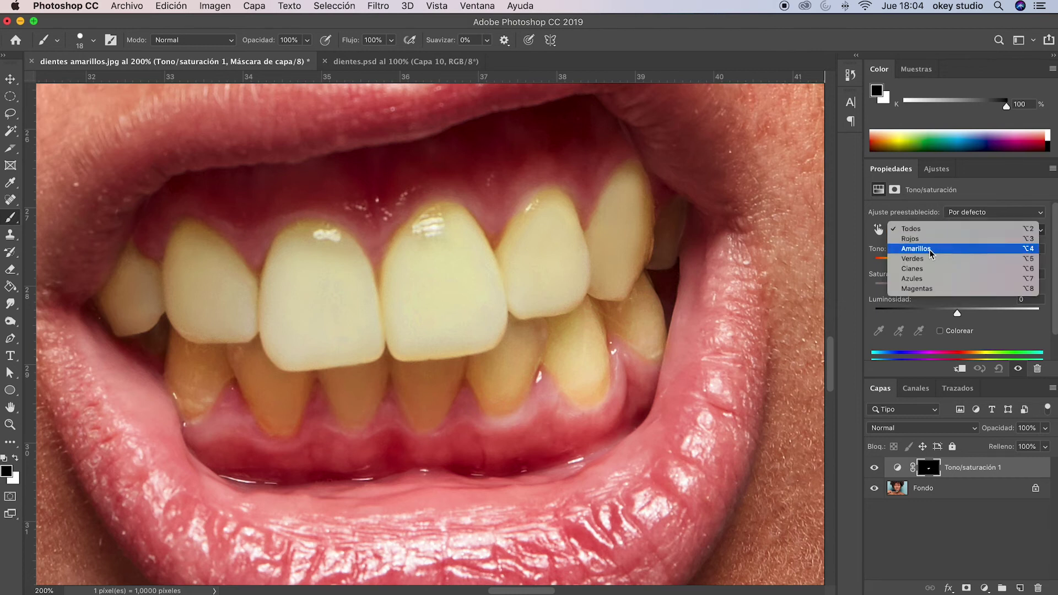
{"action": "left_click", "coordinate": [932, 249]}
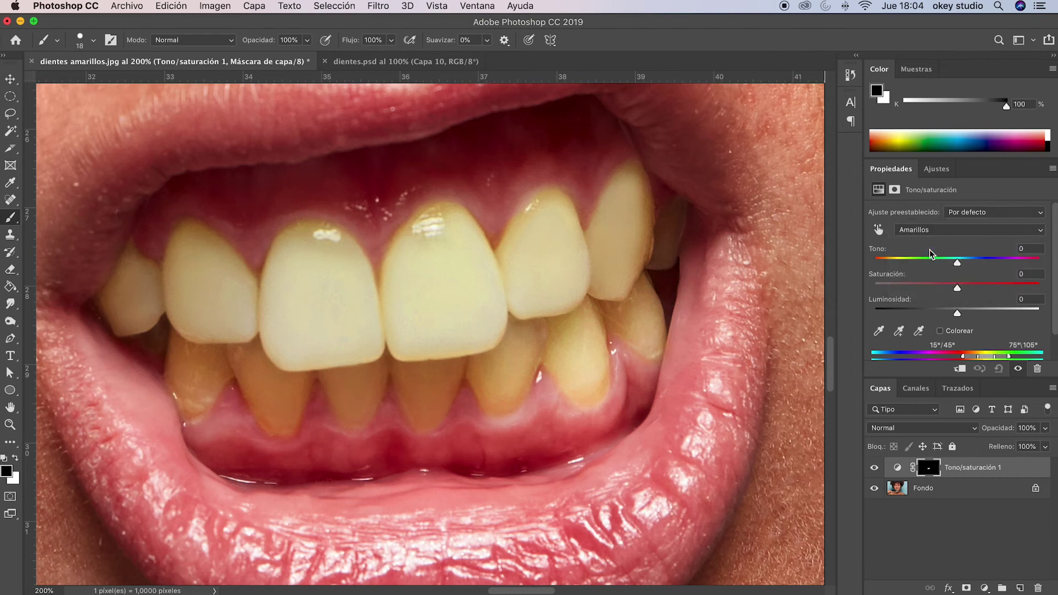
{"action": "left_click", "coordinate": [1017, 275]}
{"action": "type", "text": "-100"}
{"action": "left_click", "coordinate": [1020, 301]}
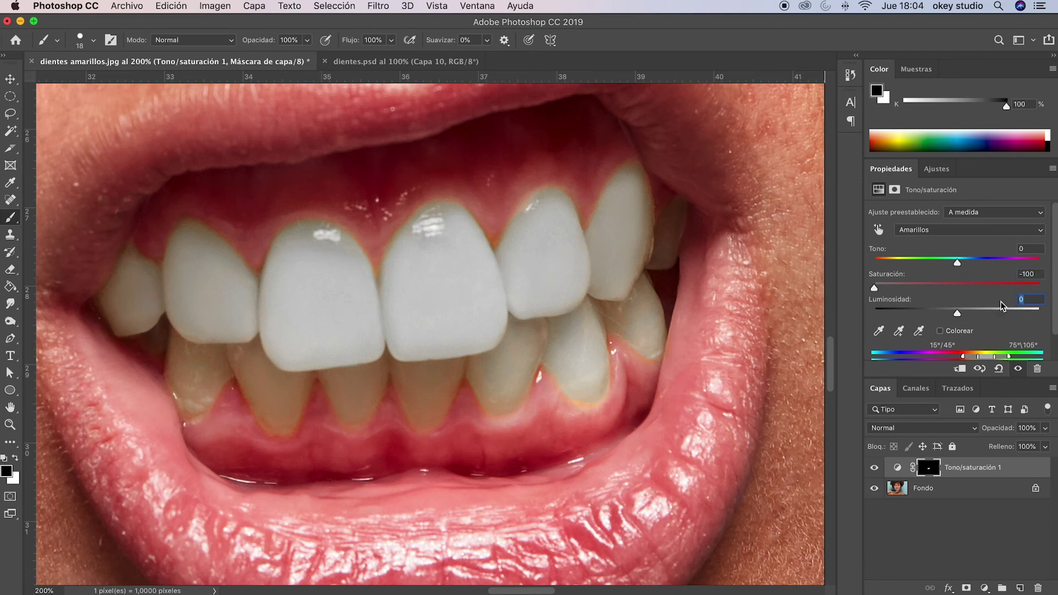
{"action": "type", "text": "10"}
{"action": "type", "text": "0"}
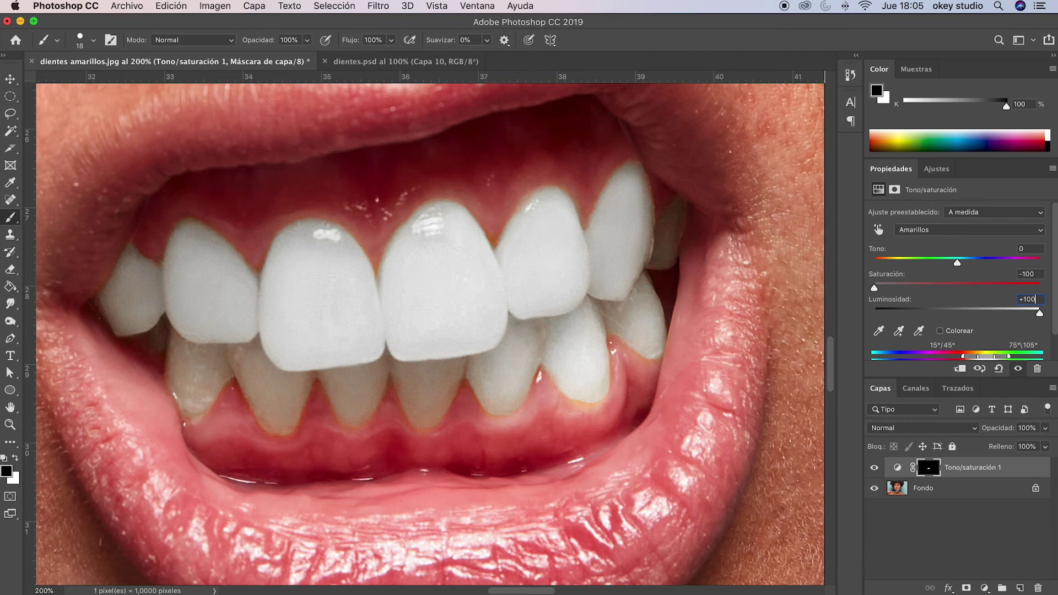
{"action": "key", "text": "super+0"}
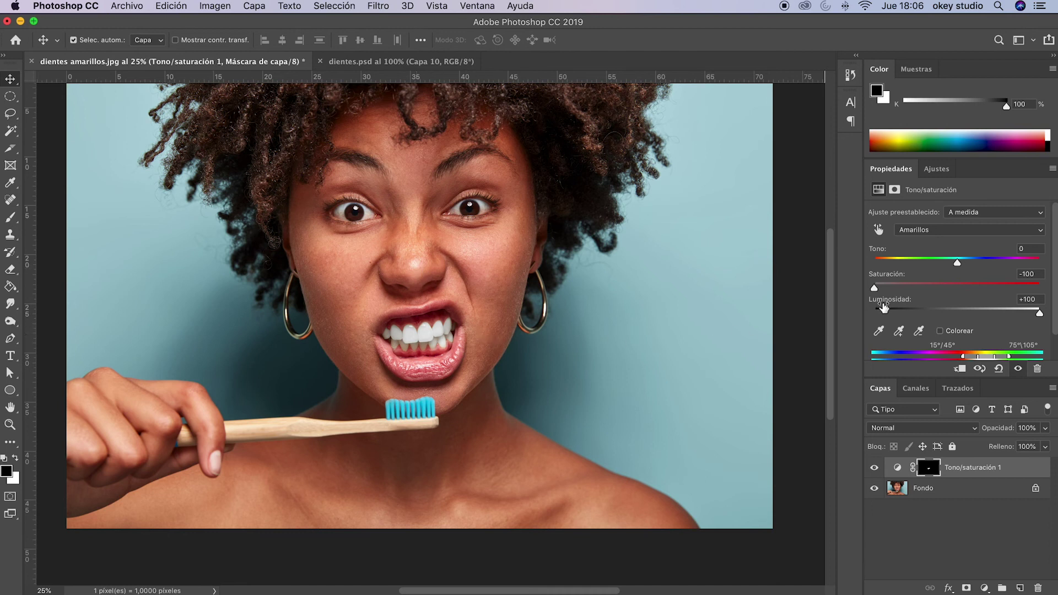
{"action": "left_click_drag", "start_coordinate": [876, 289], "coordinate": [874, 288]}
{"action": "left_click_drag", "start_coordinate": [1036, 313], "coordinate": [1046, 314]}
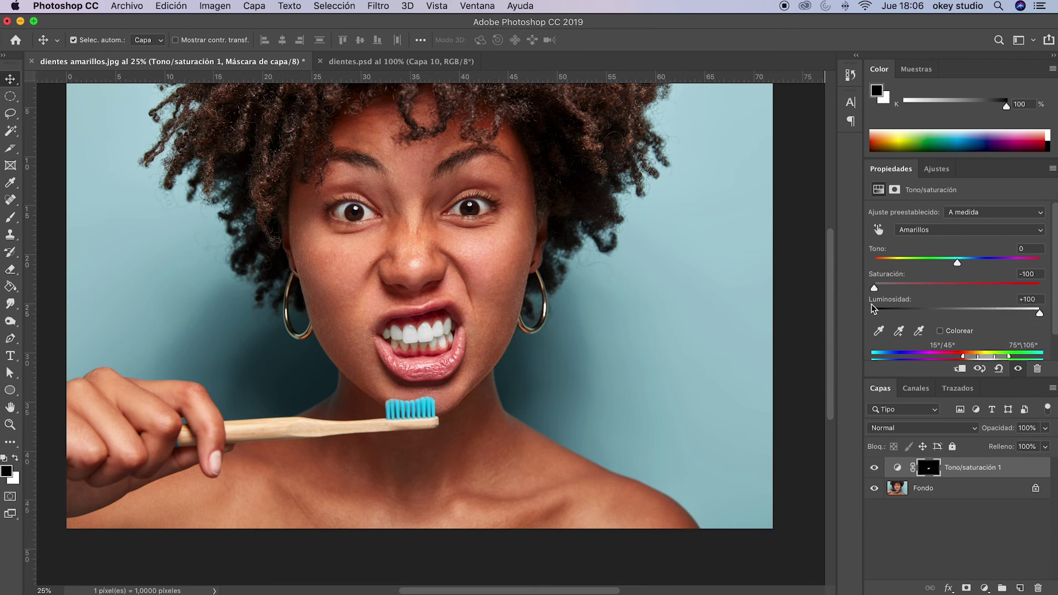